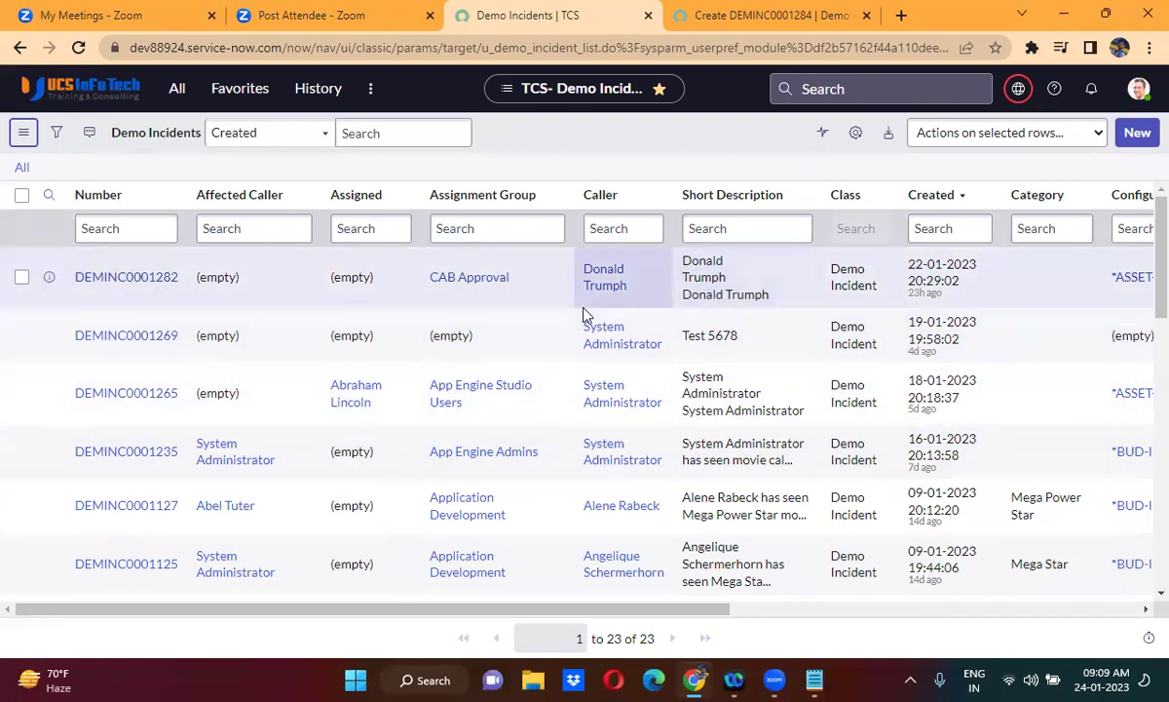
# Append 'Hi' to DEMINC0001282's Short Description inline in the list and save it.
pyautogui.click(777, 299)
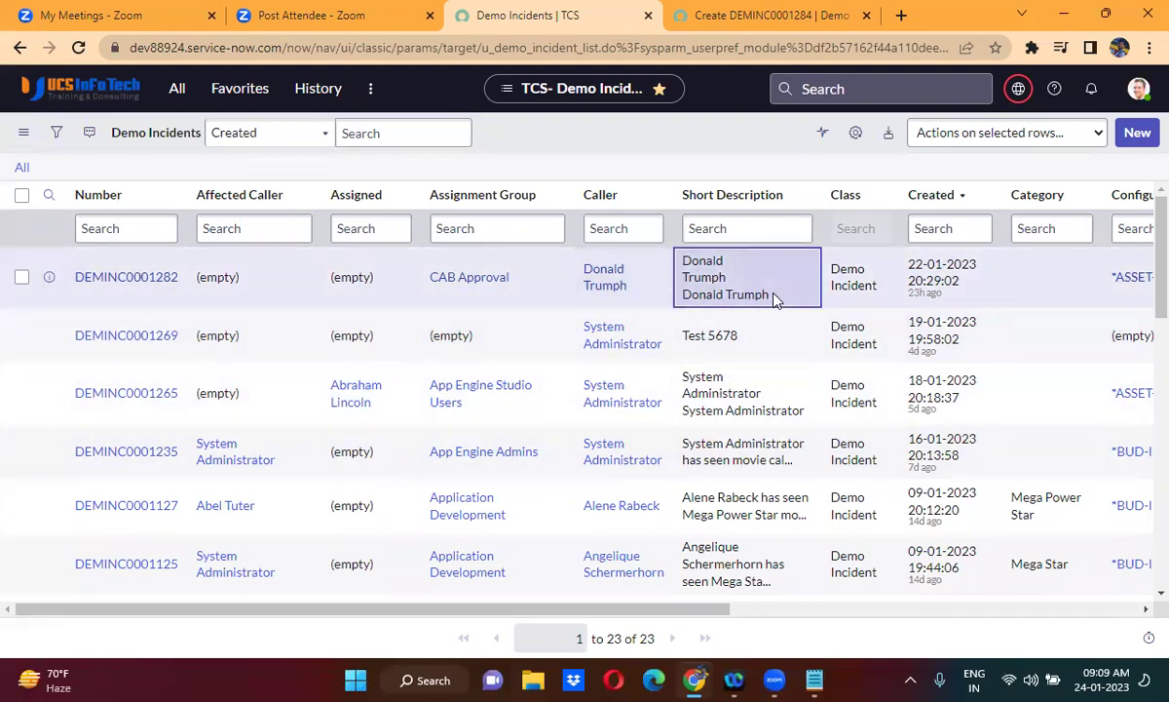
pyautogui.doubleClick(777, 300)
pyautogui.click(782, 294)
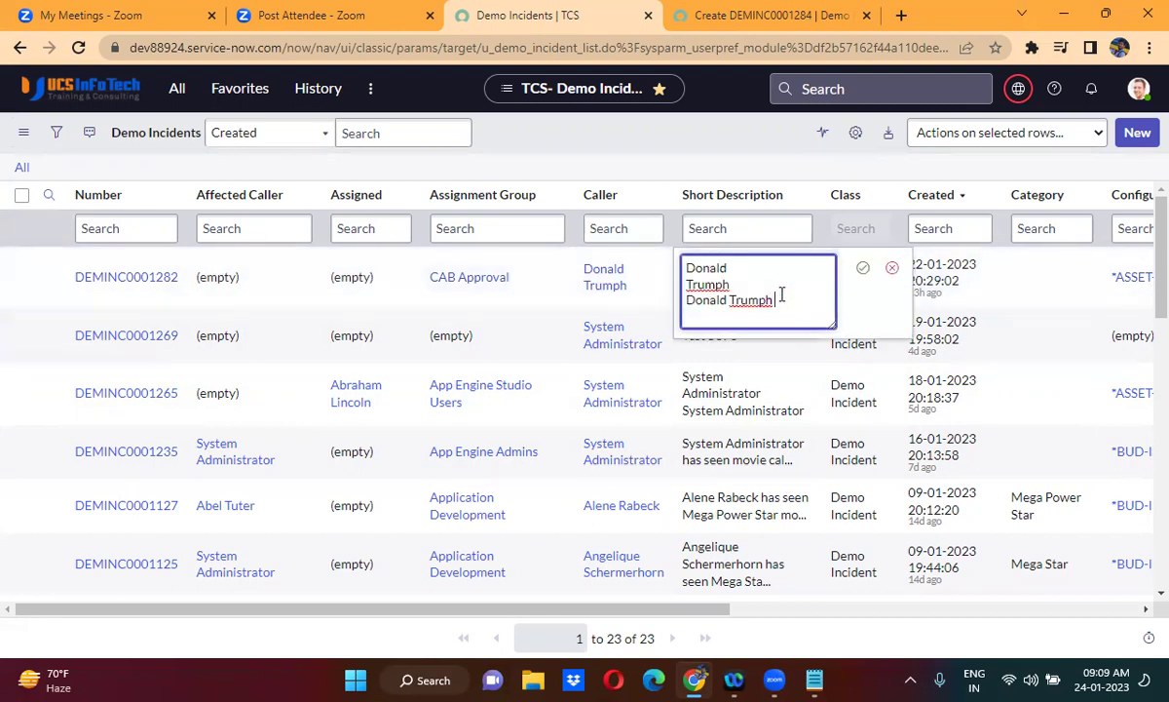
pyautogui.write('Hi')
pyautogui.click(867, 269)
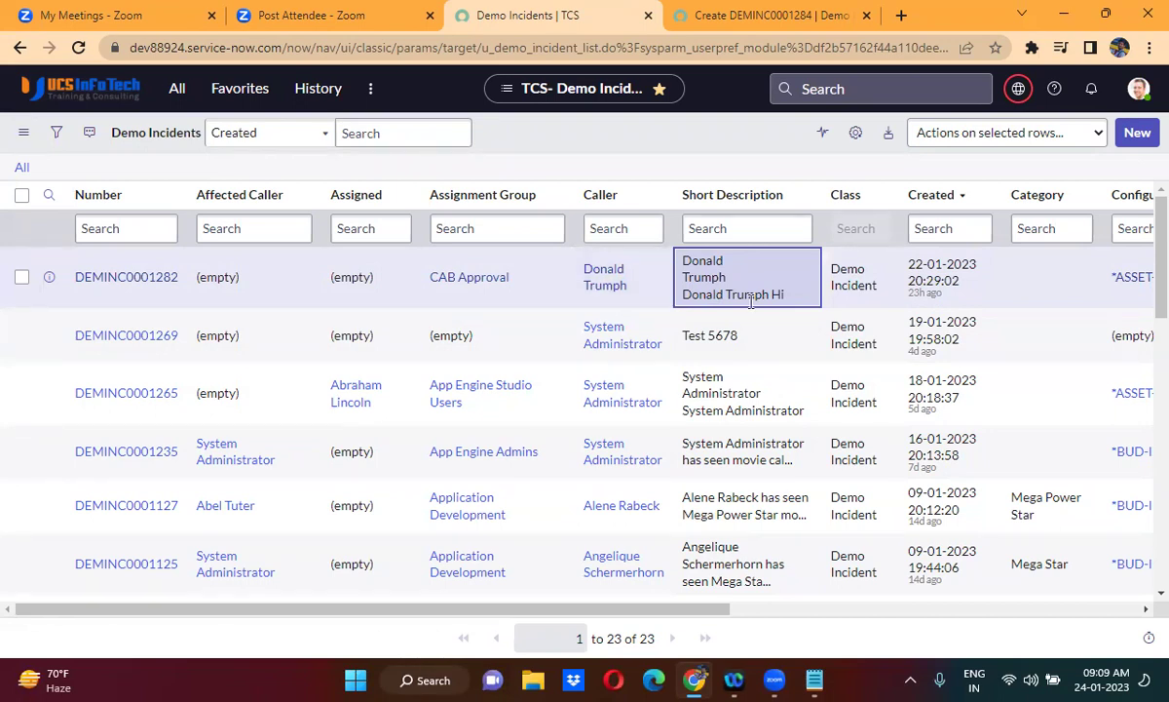
# Open the DEMINC0001282 record form in a new browser tab to check its Short Description.
pyautogui.rightClick(50, 278)
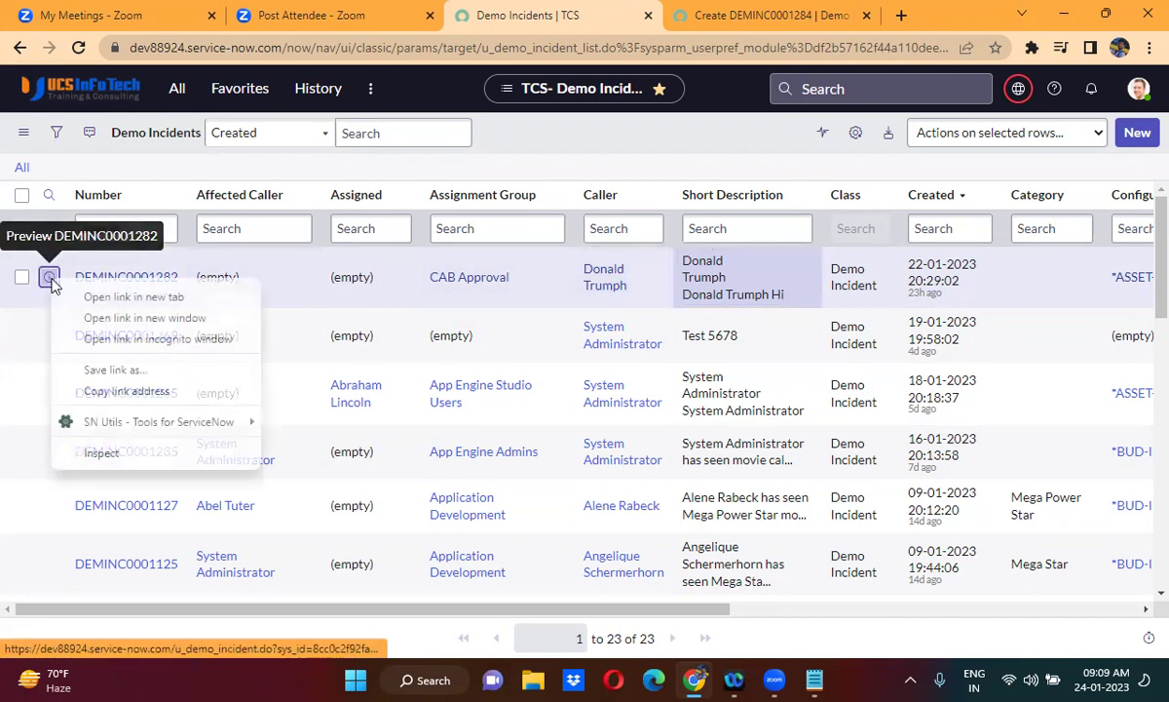
pyautogui.click(112, 296)
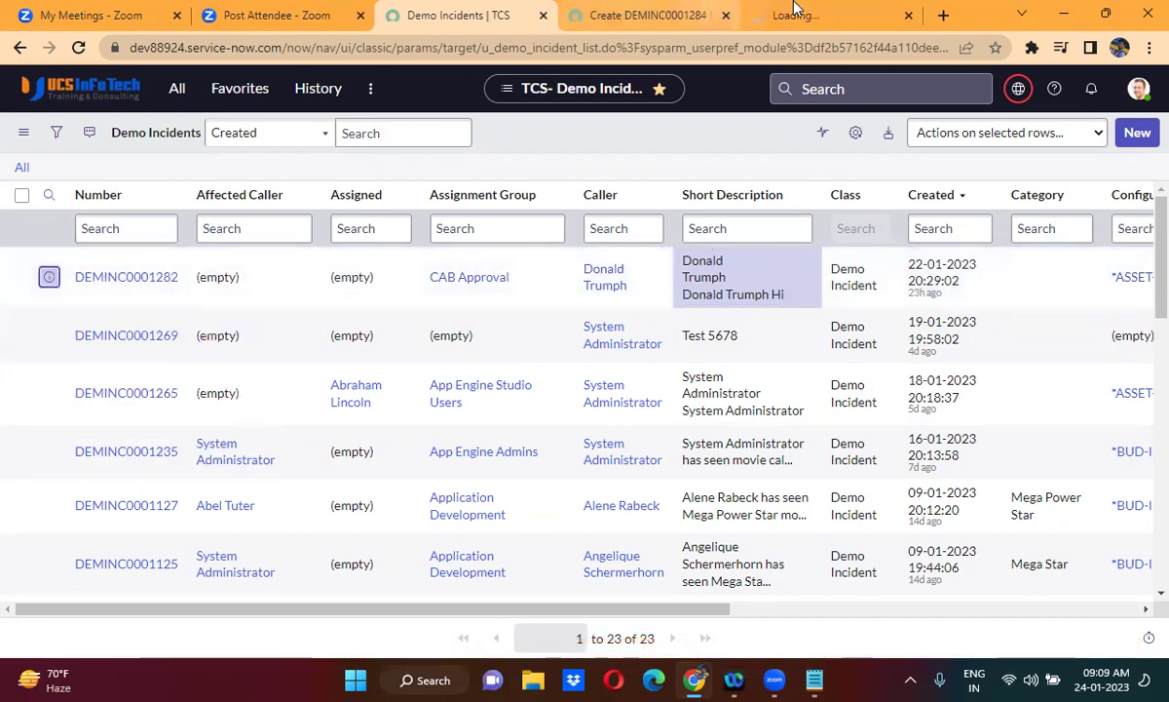
pyautogui.click(807, 9)
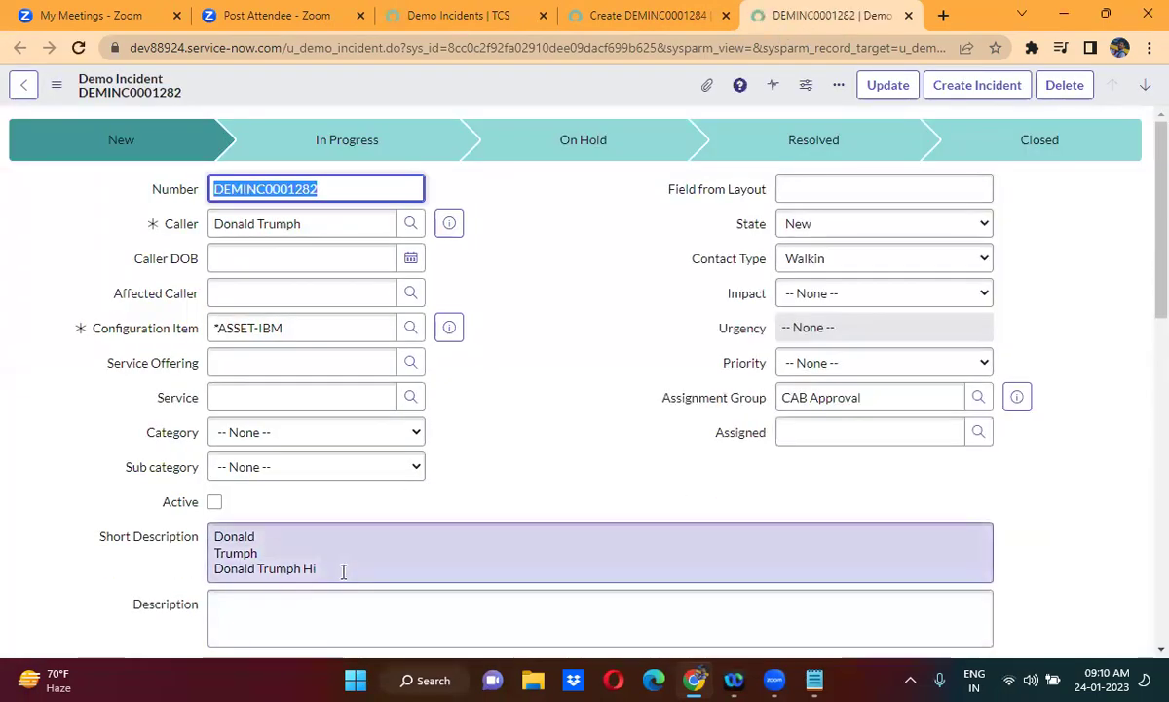
pyautogui.click(343, 571)
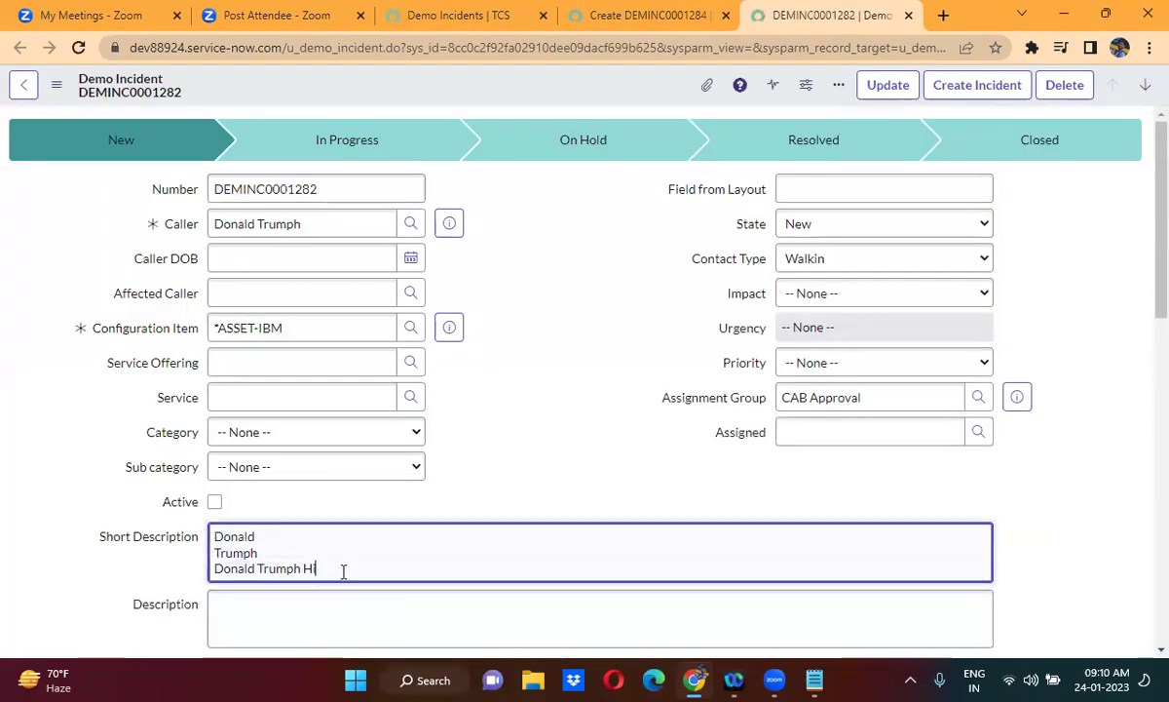
# Go back to the Demo Incidents | TCS list tab.
pyautogui.click(460, 14)
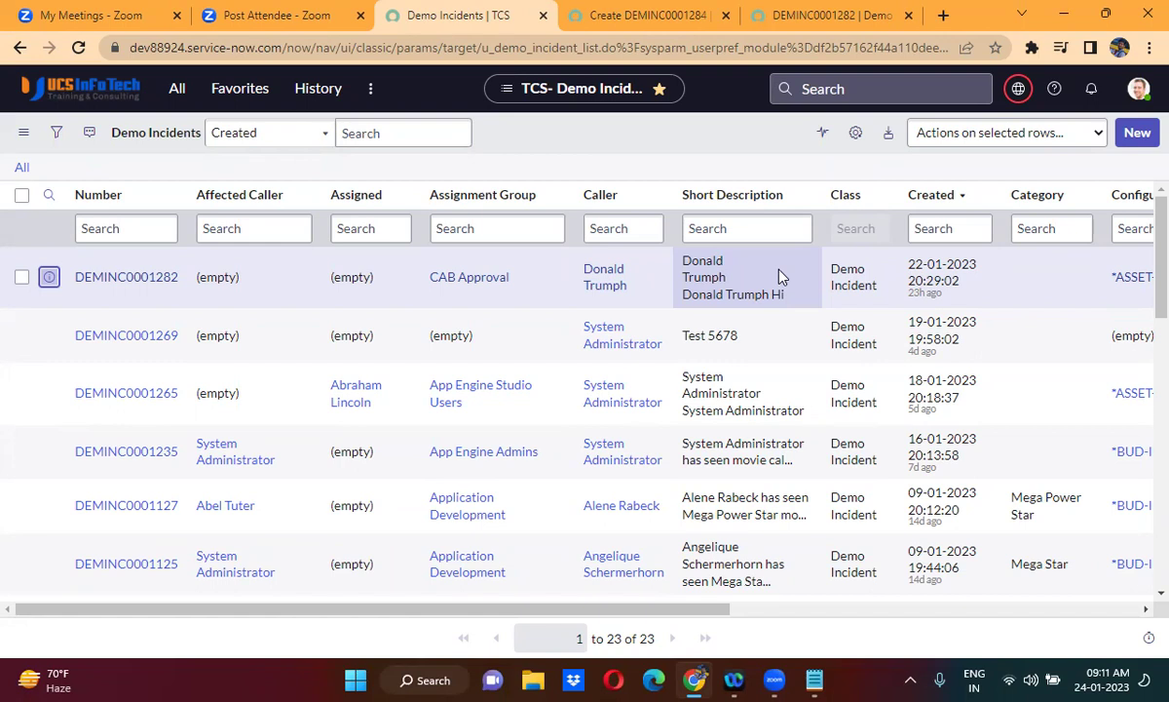
# Close the DEMINC0001282 tab and open Configure > Client Scripts for the Demo Incident table.
pyautogui.click(645, 11)
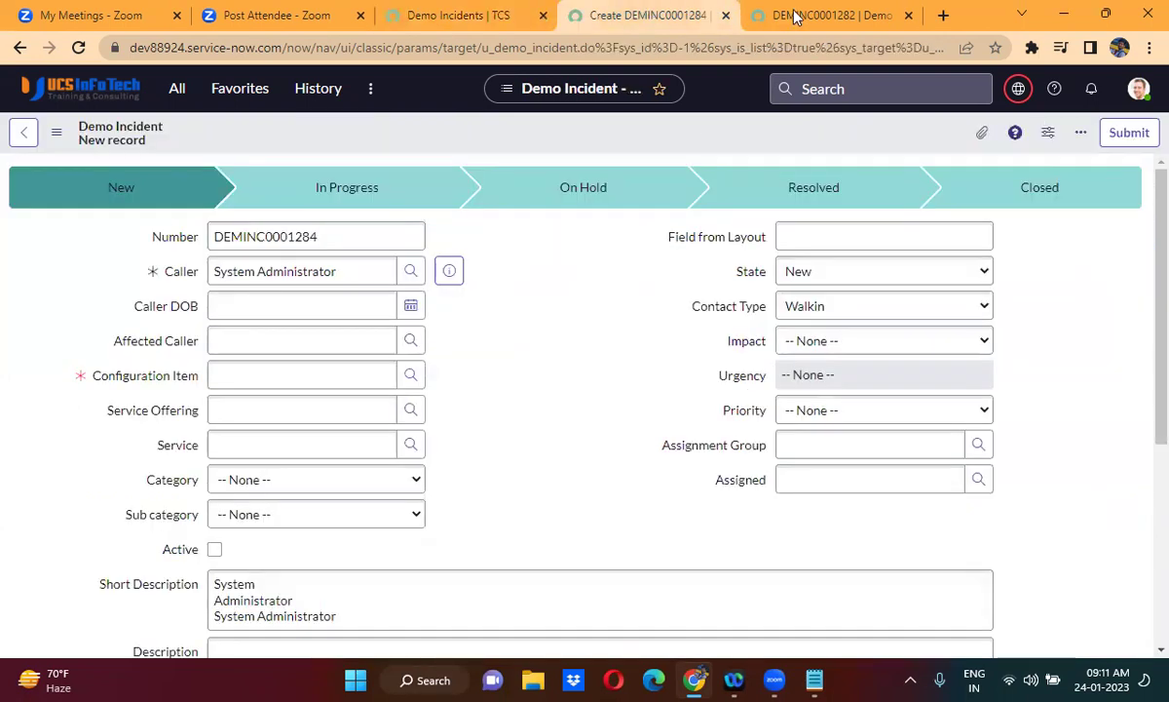
pyautogui.click(907, 16)
pyautogui.rightClick(515, 130)
pyautogui.moveTo(606, 167)
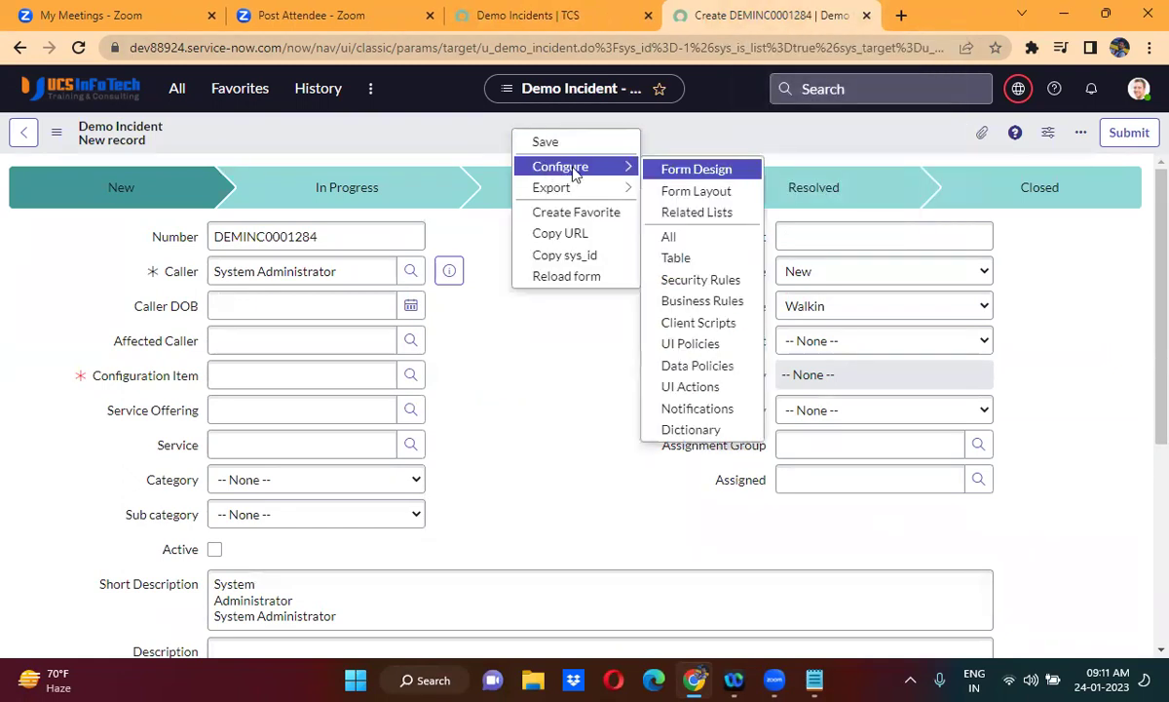
pyautogui.click(716, 323)
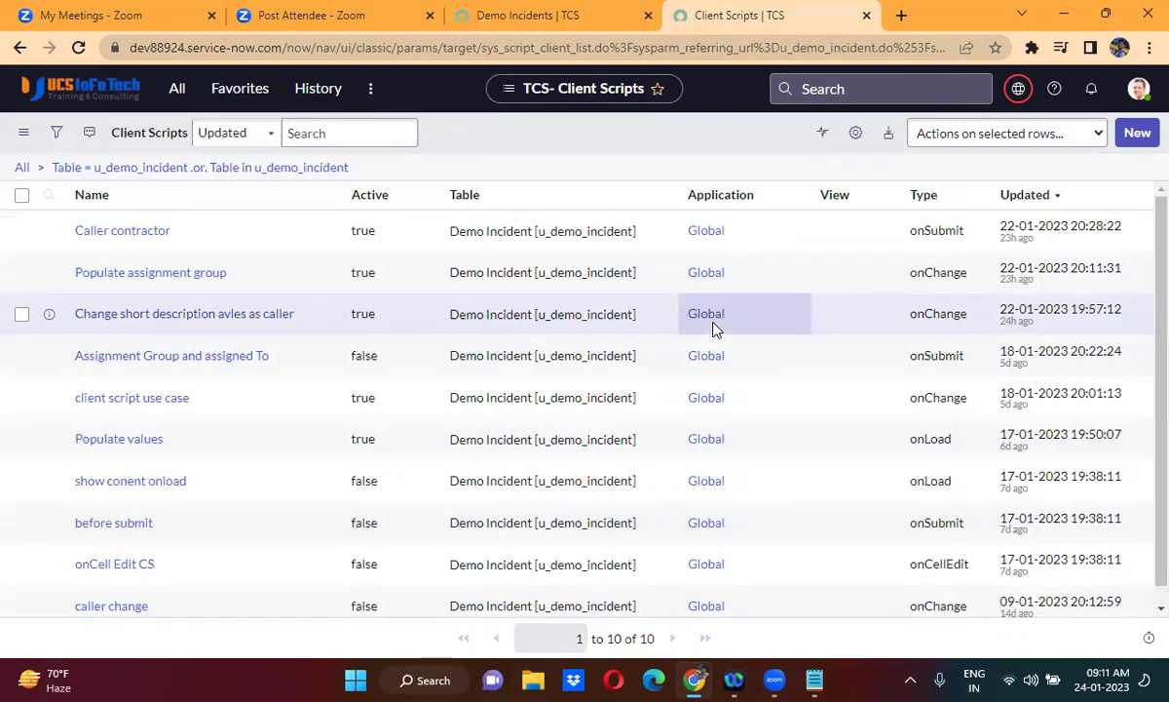
# Create a new Demo Incident client script named 'Show message'.
pyautogui.click(1138, 133)
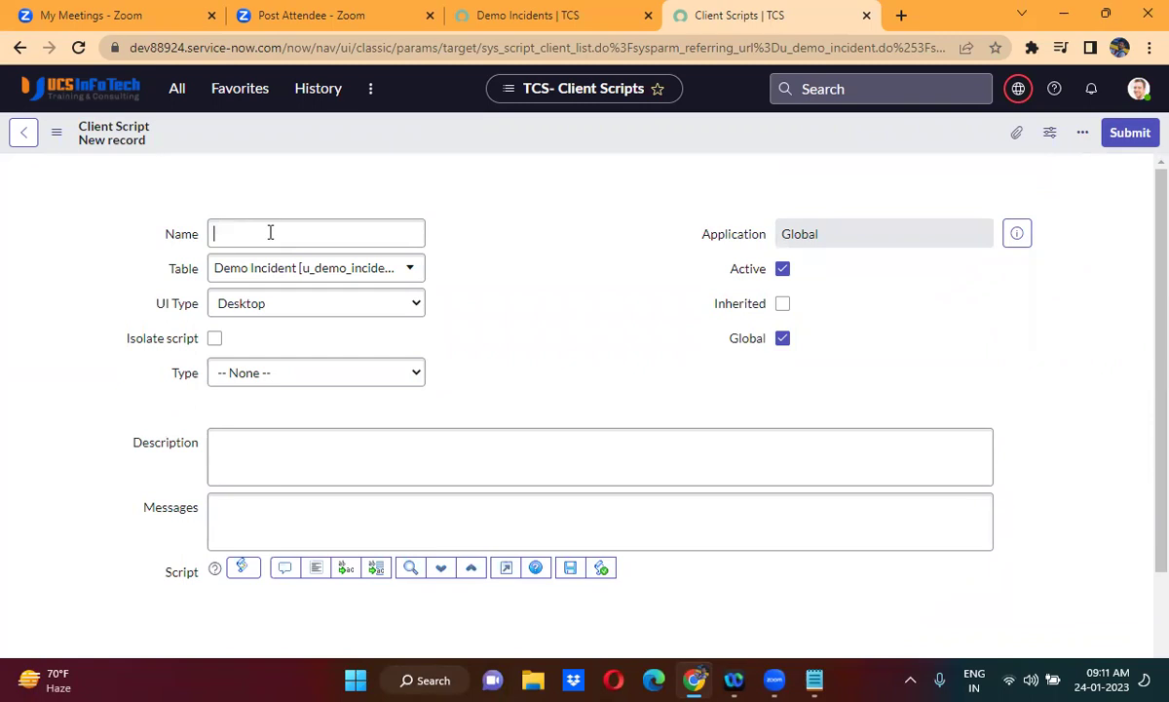
pyautogui.write('C')
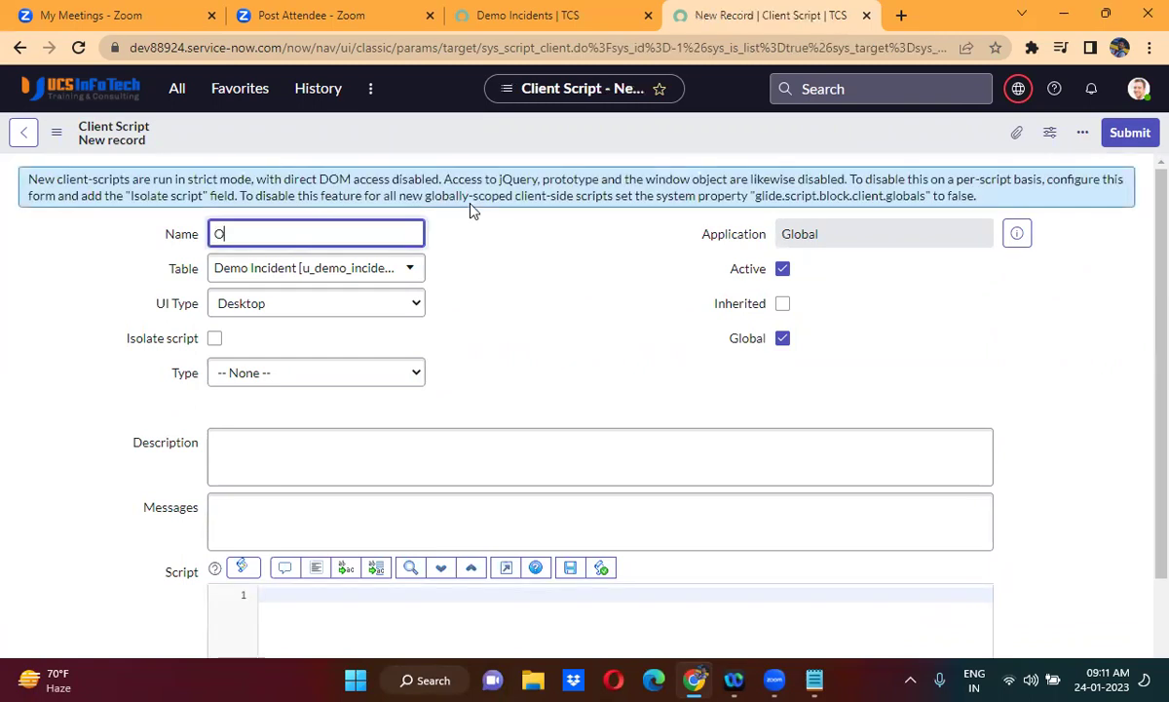
pyautogui.doubleClick(270, 238)
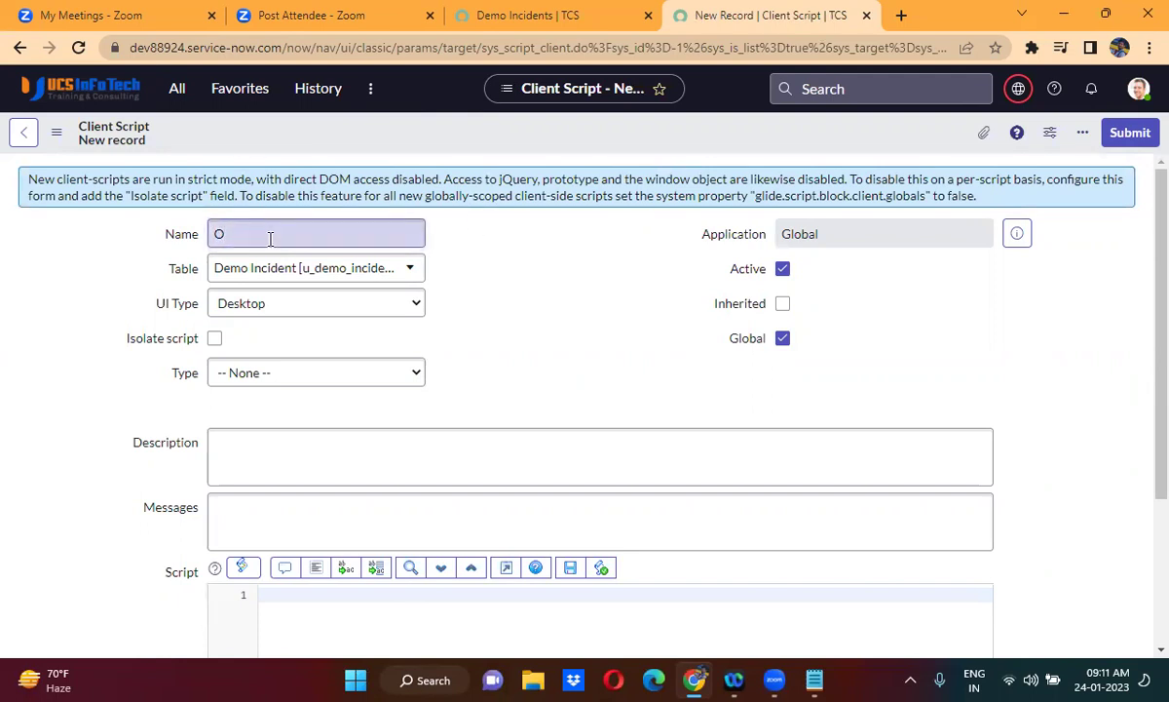
pyautogui.press('BackSpace')
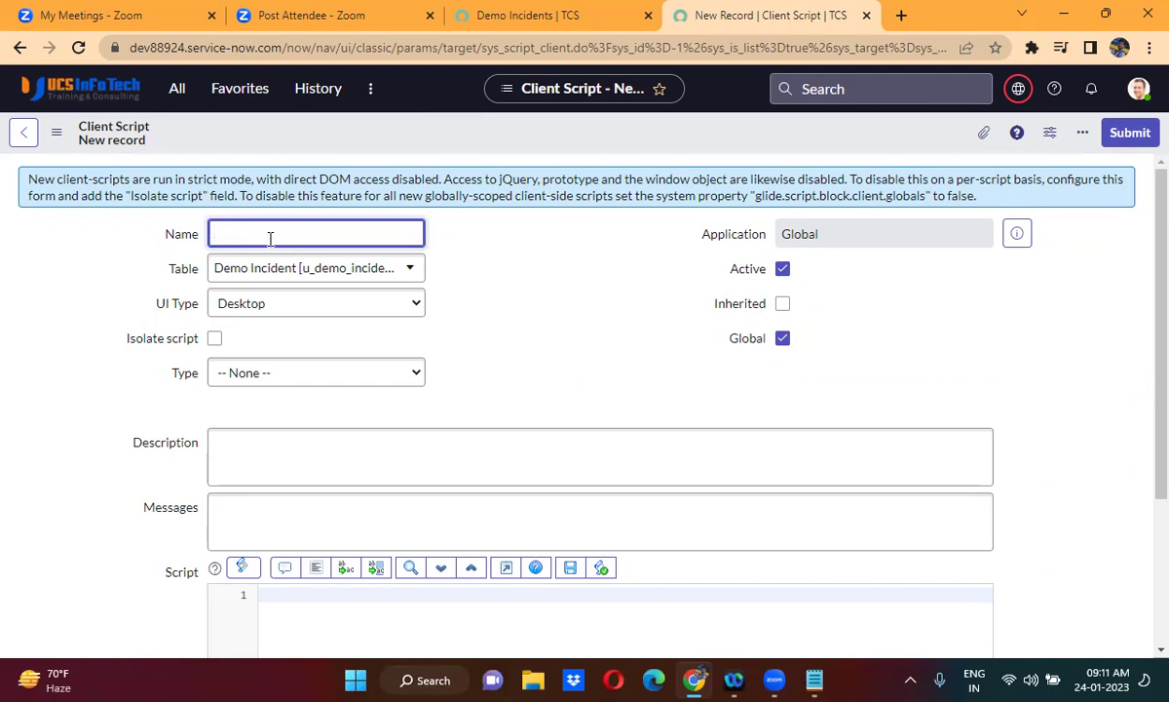
pyautogui.write('C')
pyautogui.press('BackSpace')
pyautogui.write('Show message')
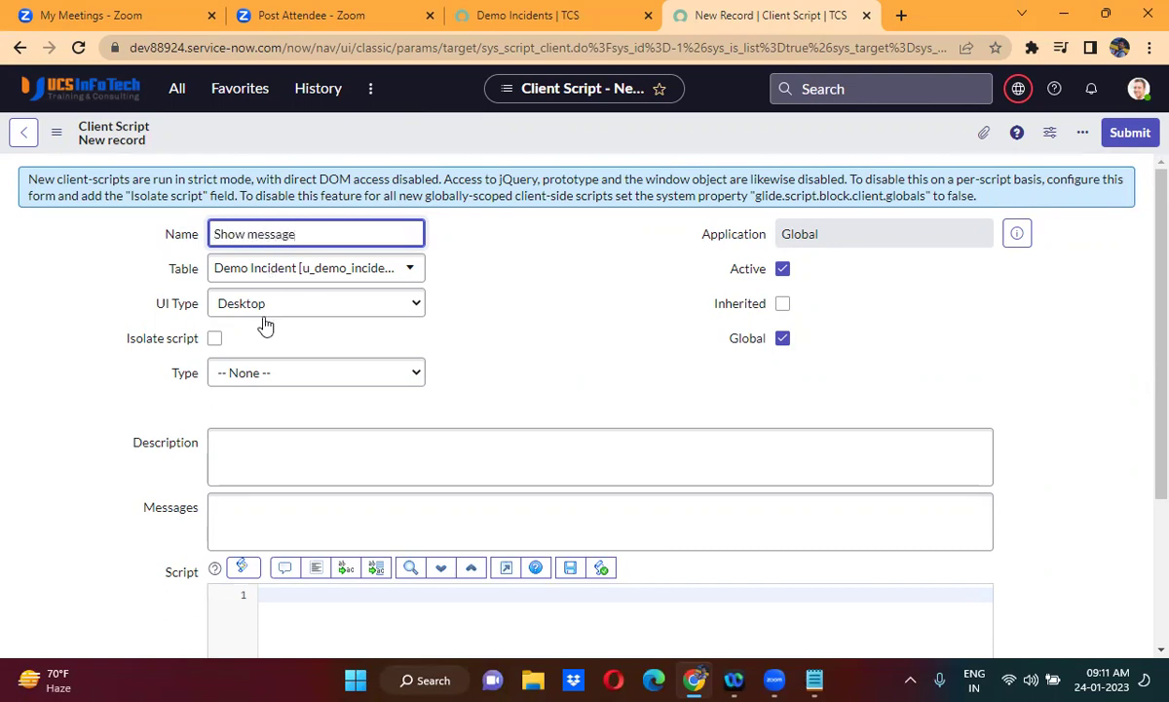
# Set the 'Show message' client script Type to onCellEdit.
pyautogui.click(262, 370)
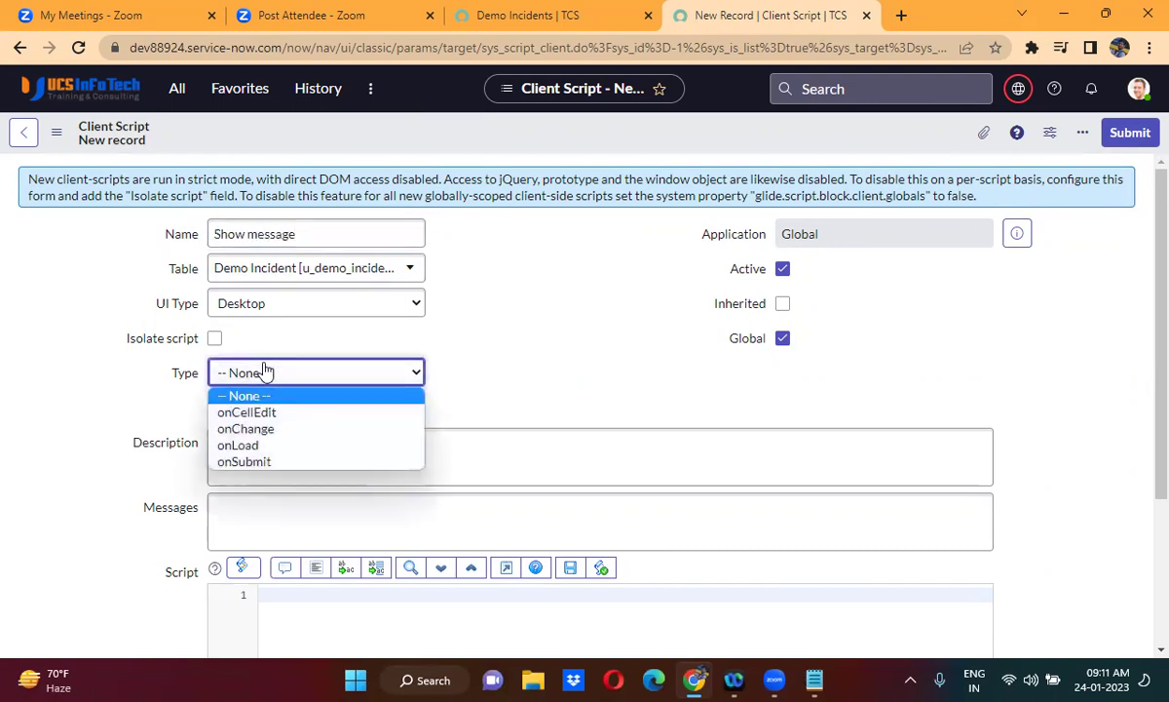
pyautogui.click(265, 412)
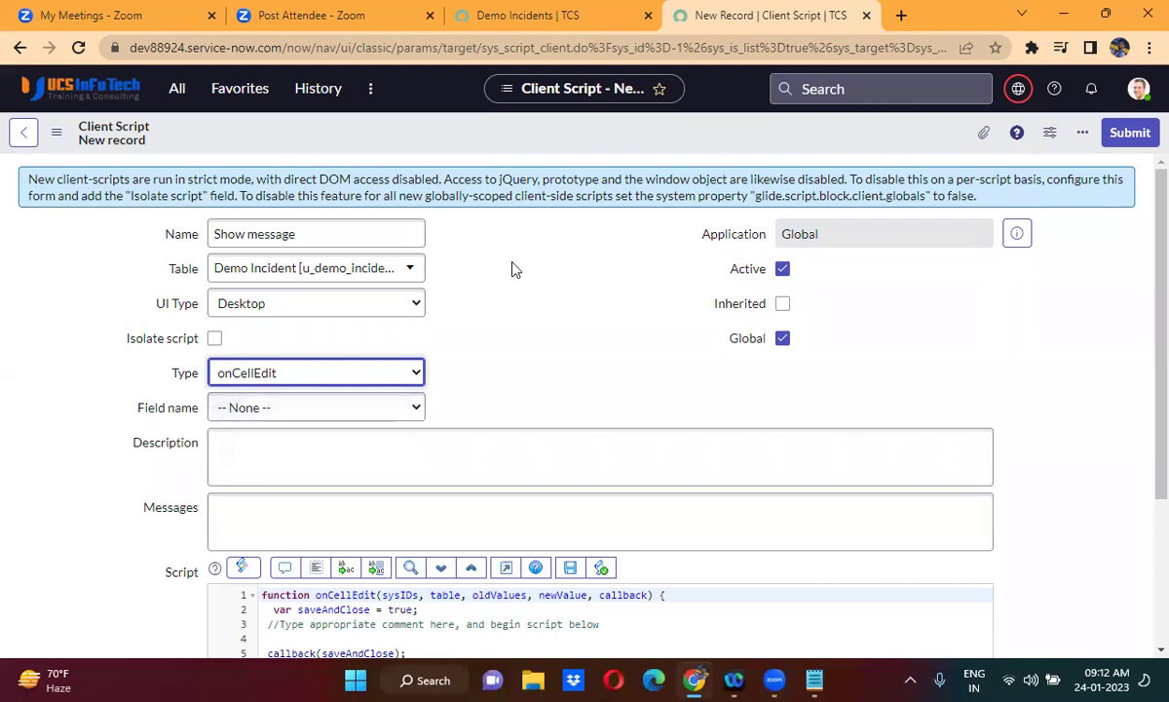
pyautogui.click(497, 15)
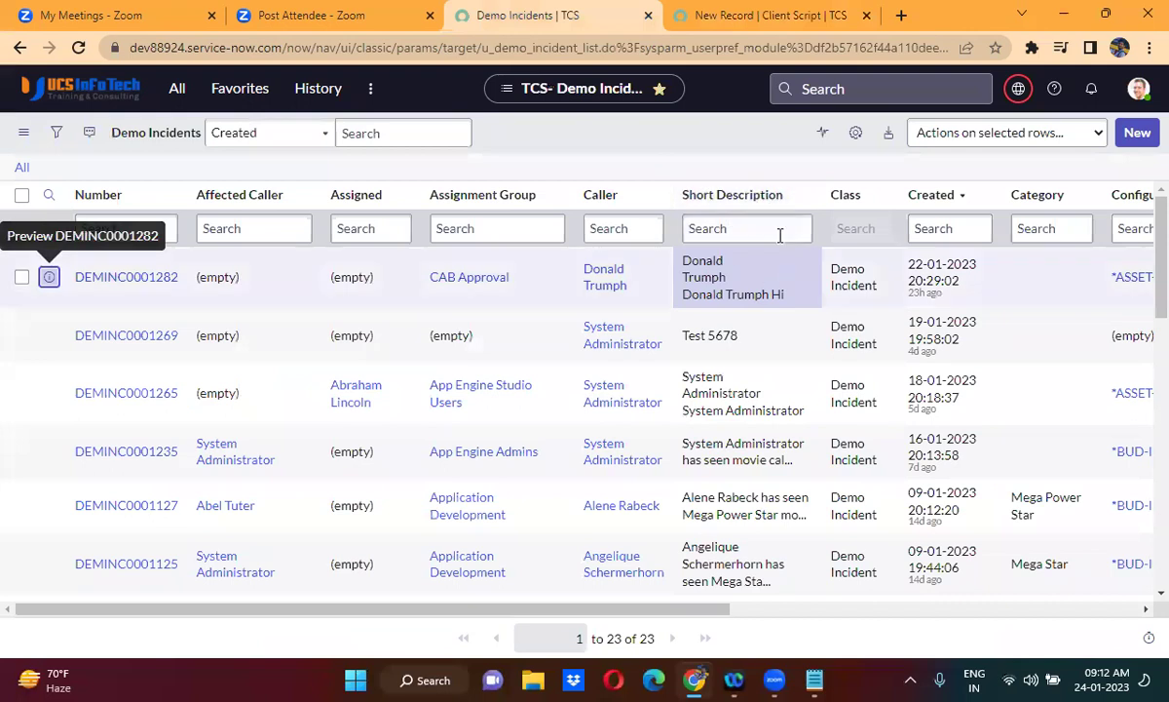
# Set the client script's Field name to Short Description.
pyautogui.click(770, 15)
pyautogui.click(503, 435)
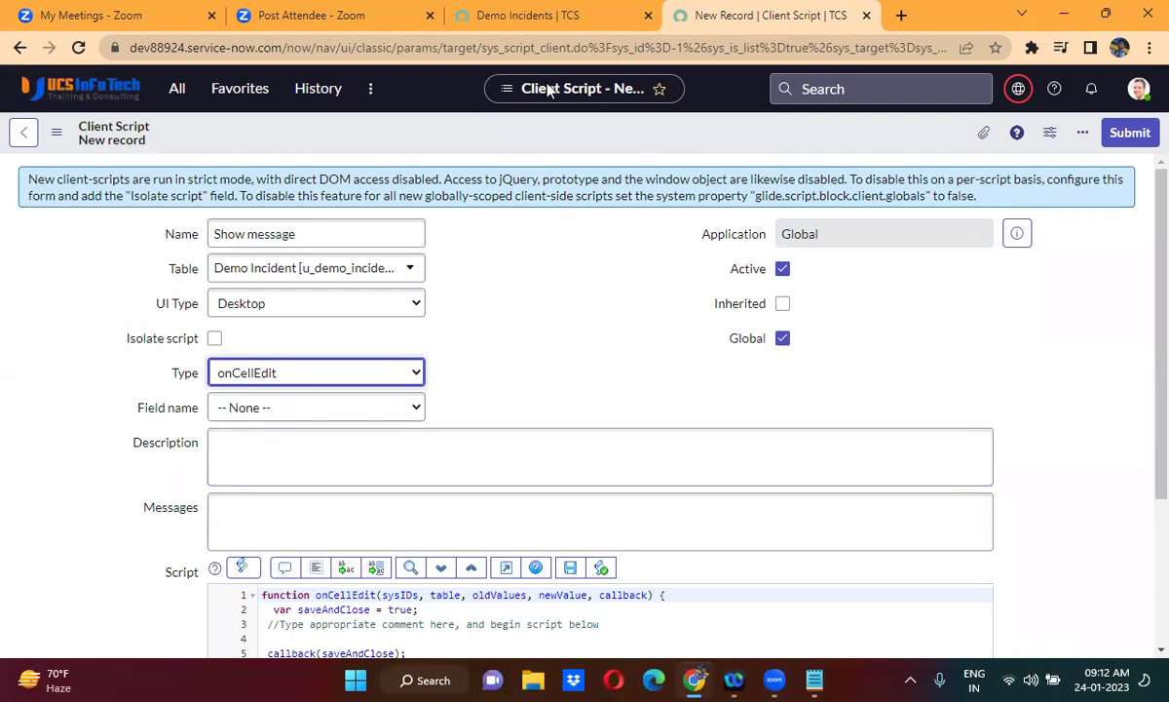
pyautogui.click(491, 27)
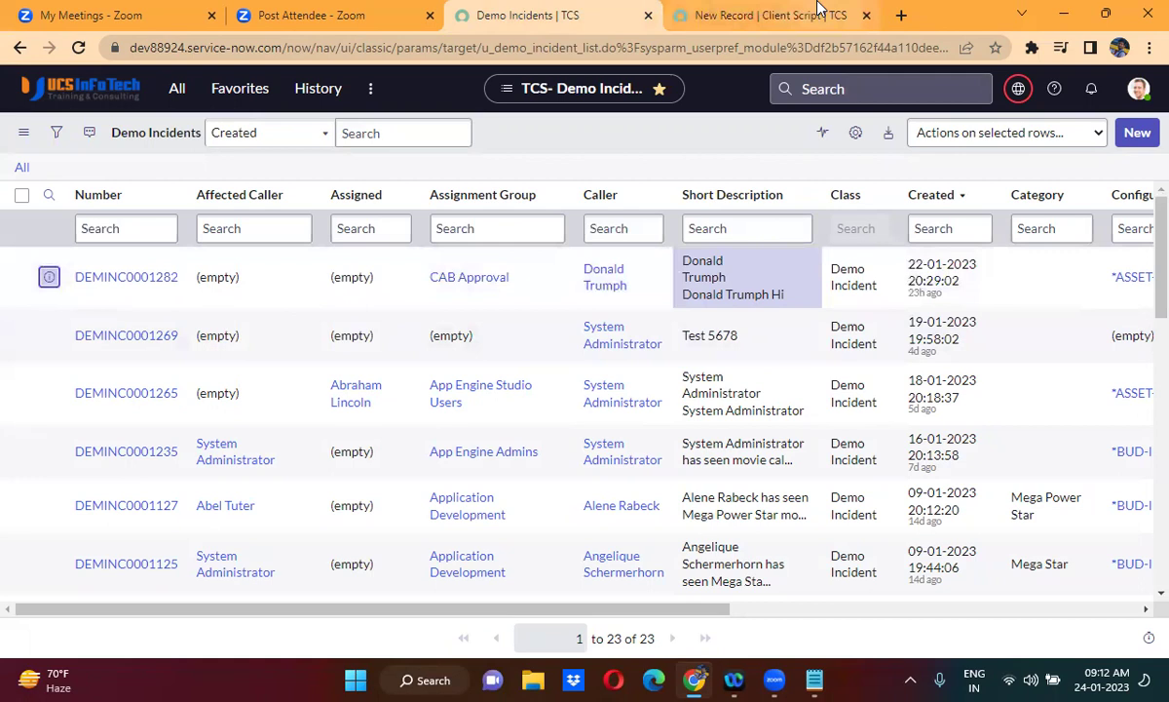
pyautogui.hotkey('ctrl', 'Tab')
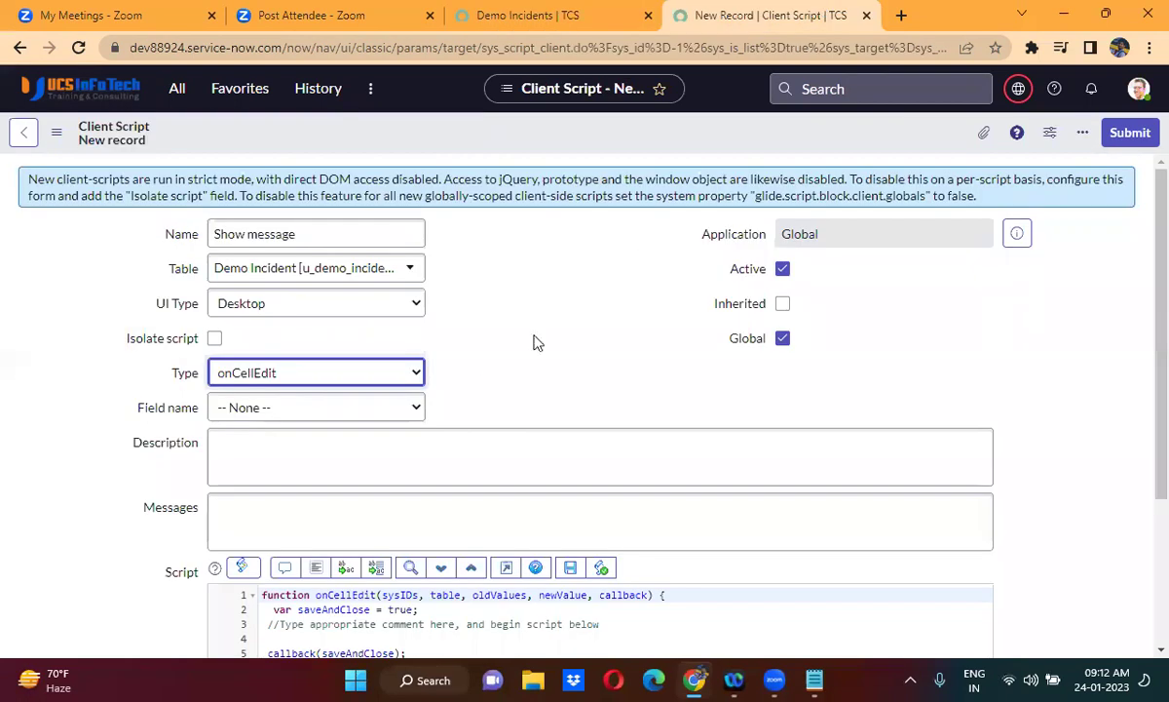
pyautogui.click(293, 416)
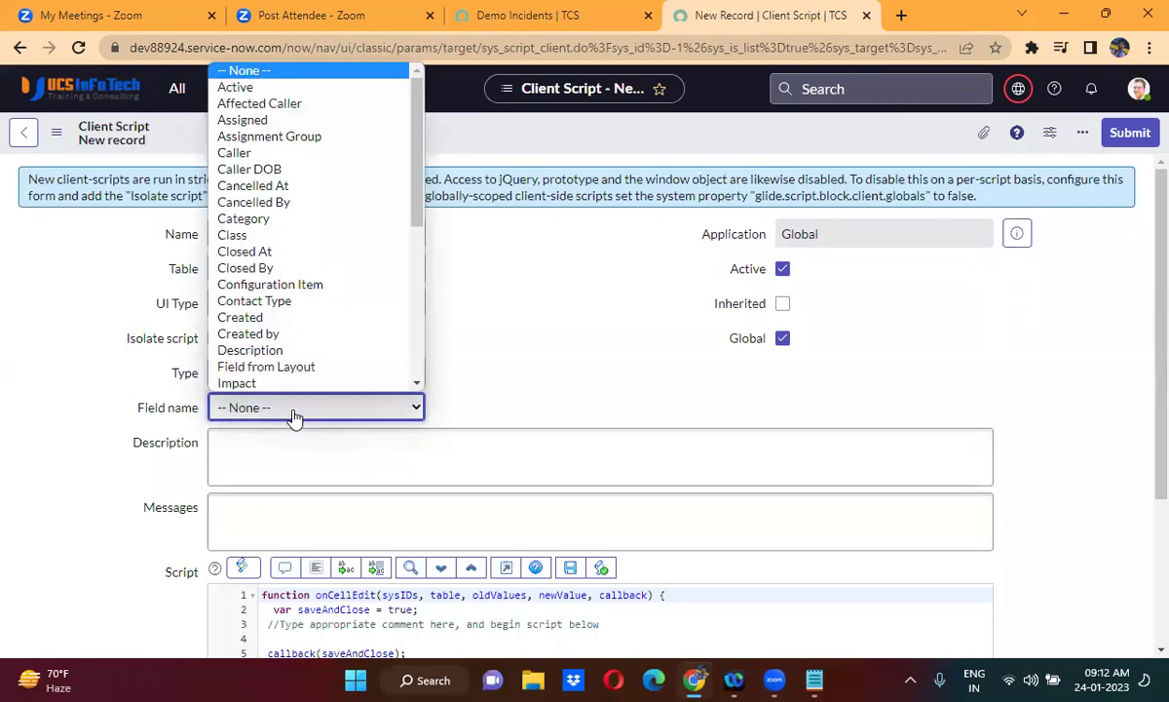
pyautogui.write('sh')
pyautogui.press('Return')
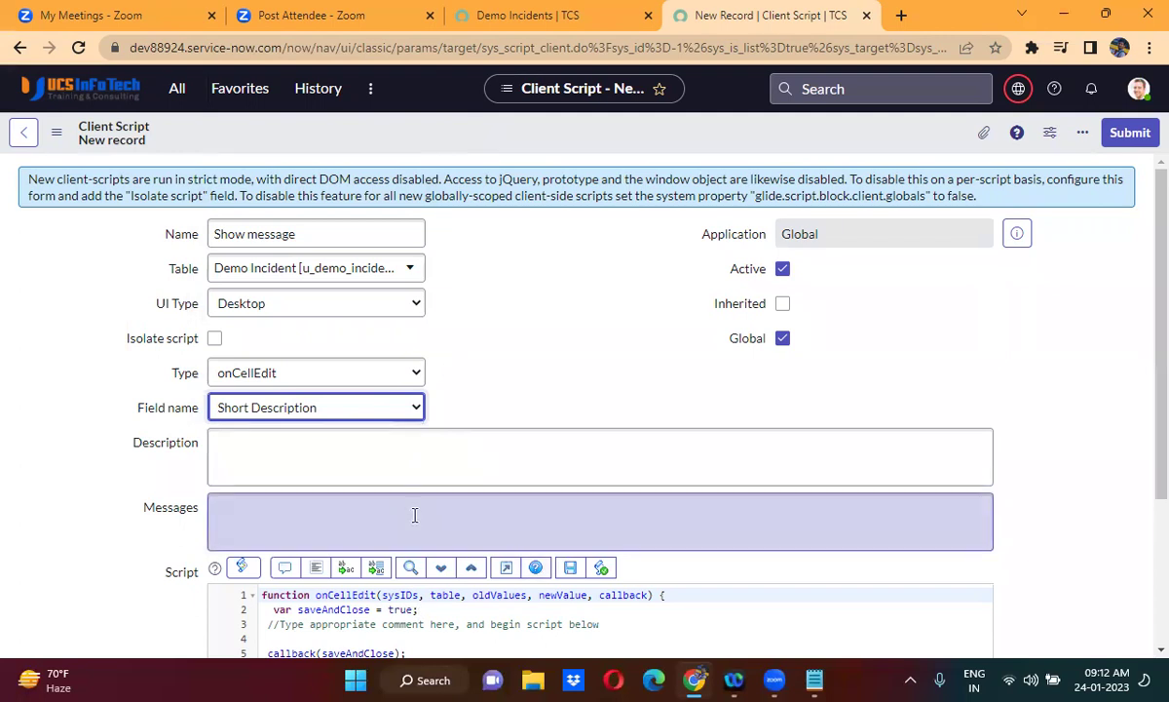
pyautogui.click(527, 16)
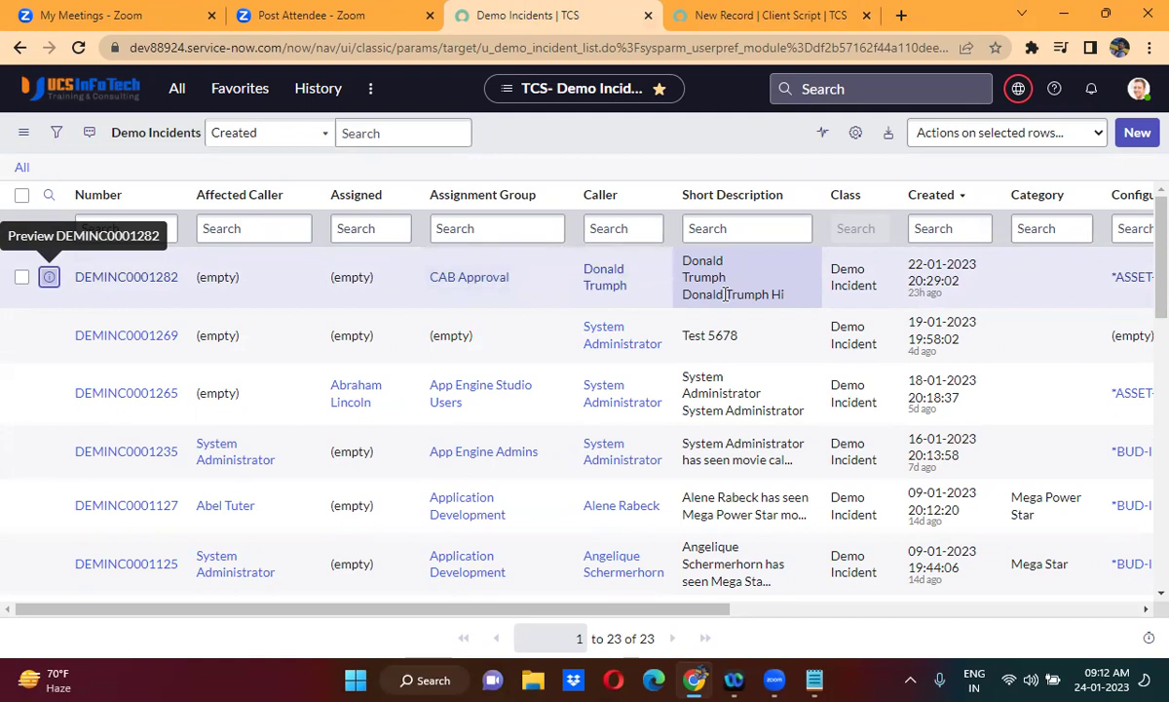
pyautogui.click(737, 17)
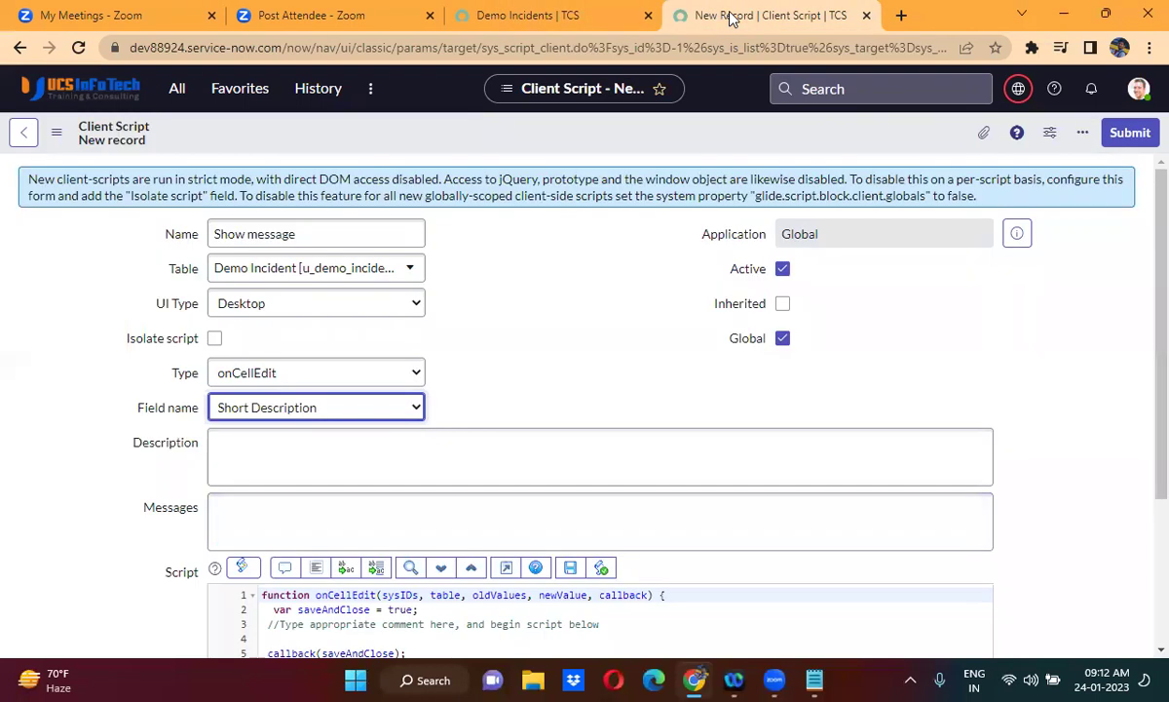